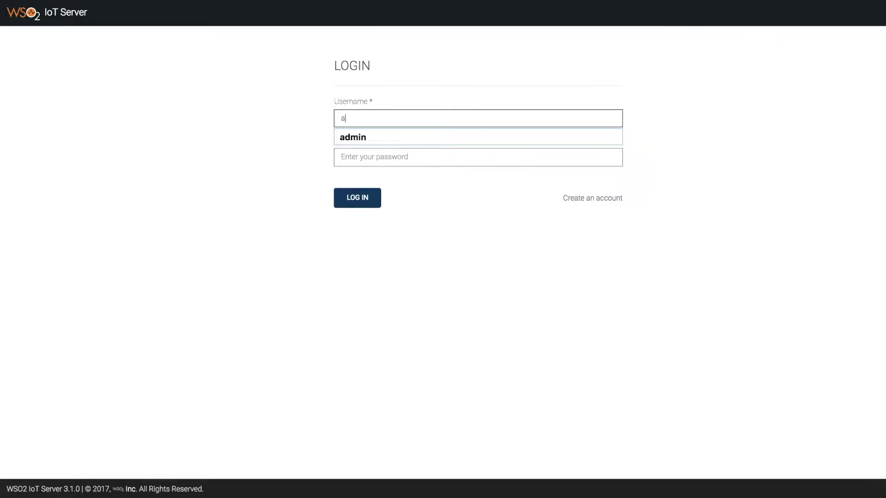
Sign in as admin by accepting the suggested username and entering the account password
{"action": "key", "text": "Down"}
{"action": "key", "text": "Return"}
{"action": "key", "text": "Tab"}
{"action": "type", "text": "admin"}
{"action": "key", "text": "Return"}
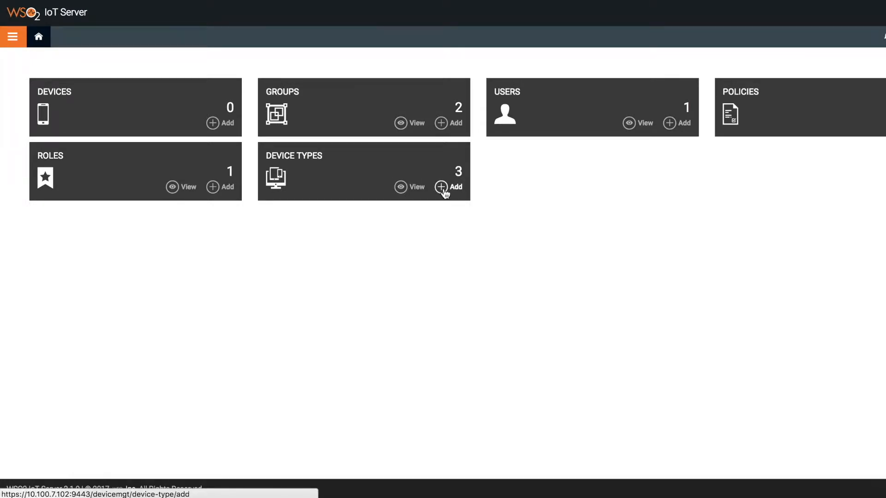
Go through Device Type Management to reach the empty Create Device Type form
{"action": "left_click", "coordinate": [445, 194]}
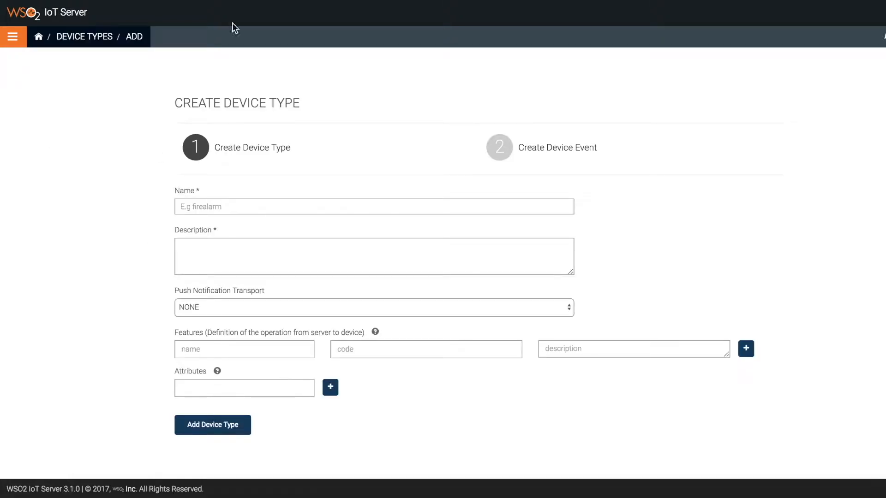
{"action": "left_click", "coordinate": [12, 43]}
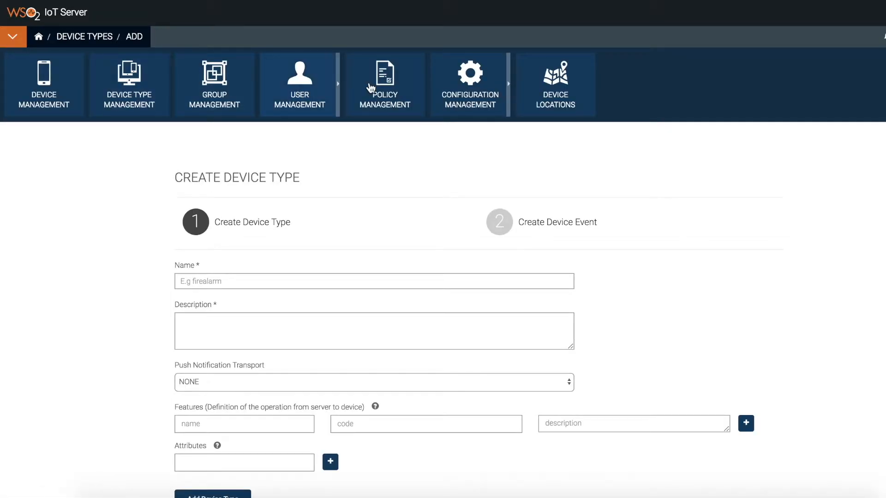
{"action": "left_click", "coordinate": [144, 90]}
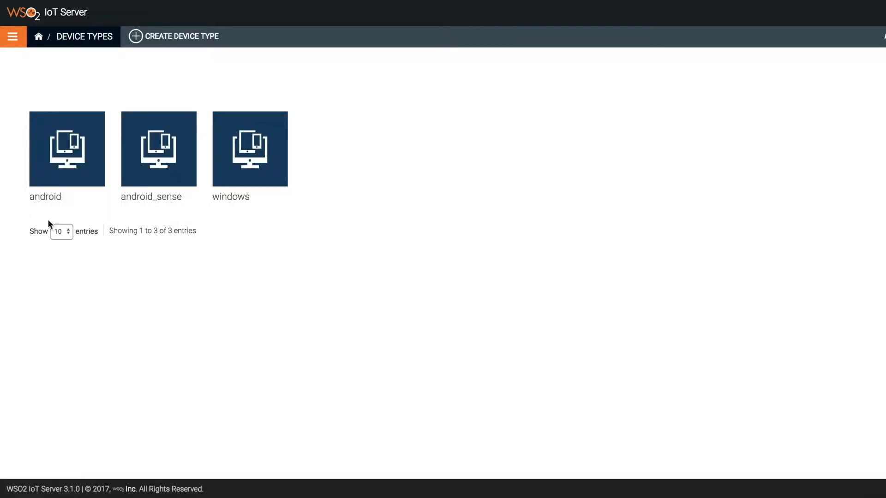
{"action": "left_click", "coordinate": [146, 43]}
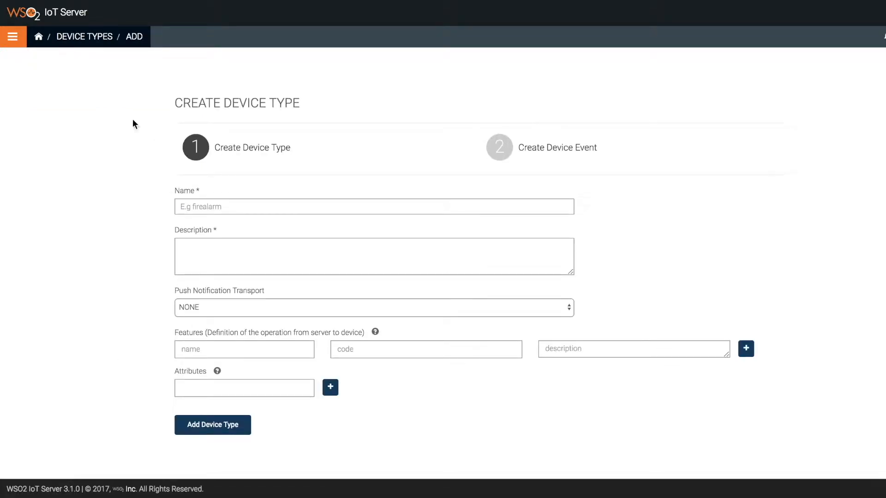
Enter name new-device-type and description 'some details', keeping push notification transport NONE
{"action": "left_click", "coordinate": [201, 212]}
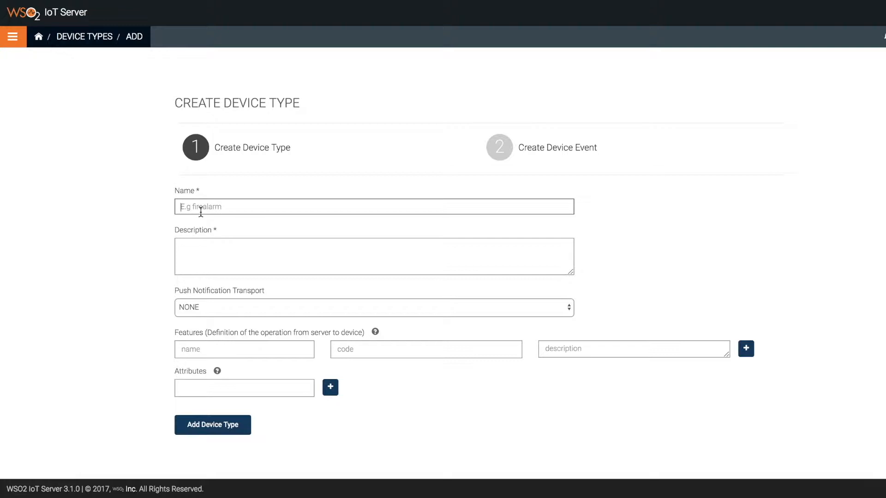
{"action": "type", "text": "new-device-type"}
{"action": "key", "text": "Tab"}
{"action": "type", "text": "som"}
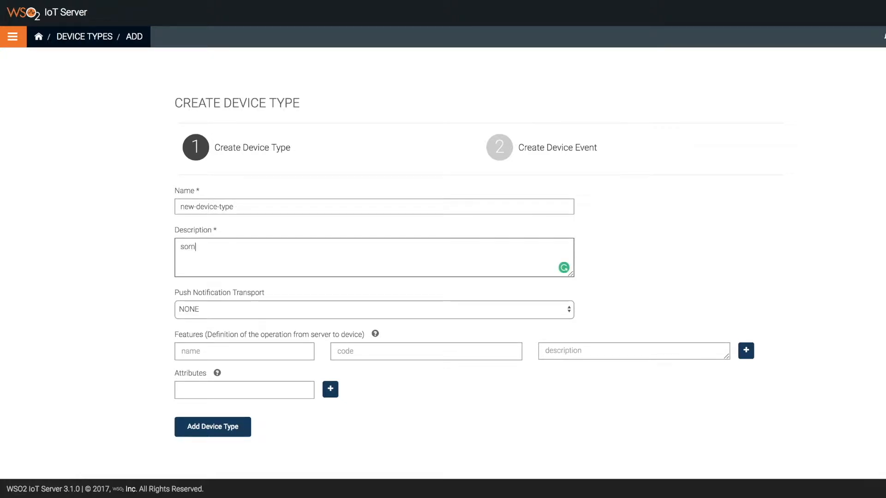
{"action": "type", "text": "e details"}
{"action": "key", "text": "Tab"}
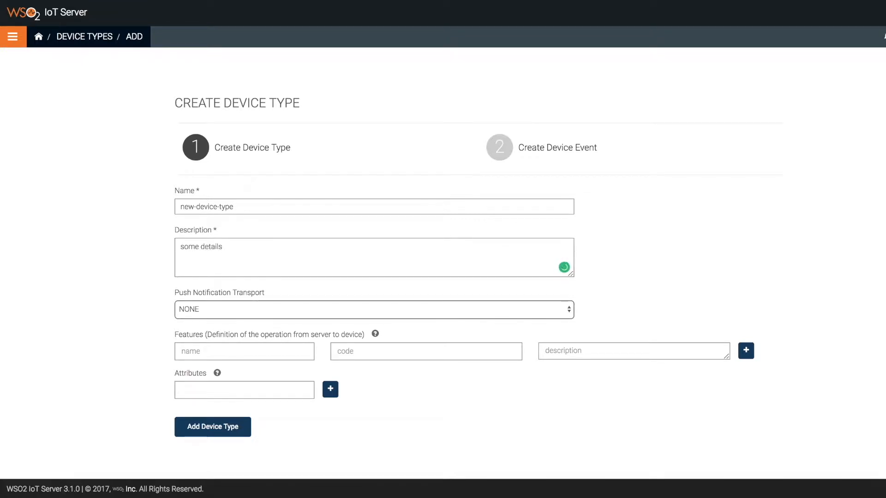
{"action": "left_click", "coordinate": [212, 308]}
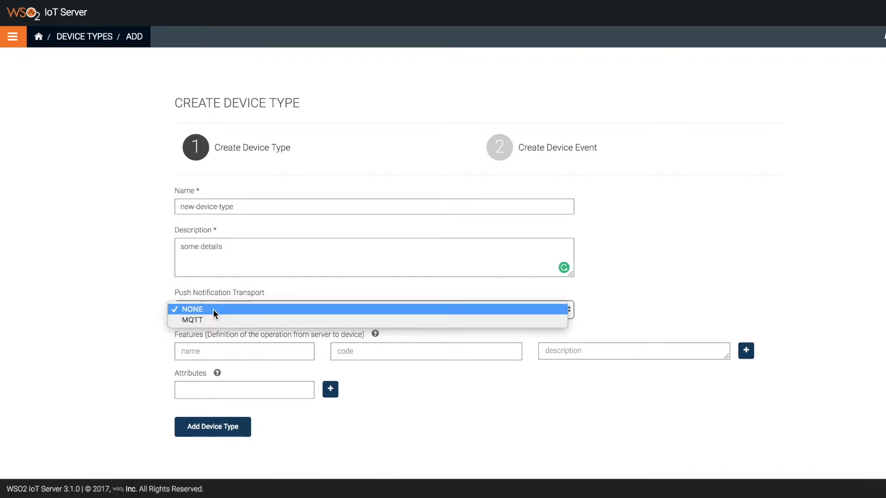
{"action": "left_click", "coordinate": [214, 309]}
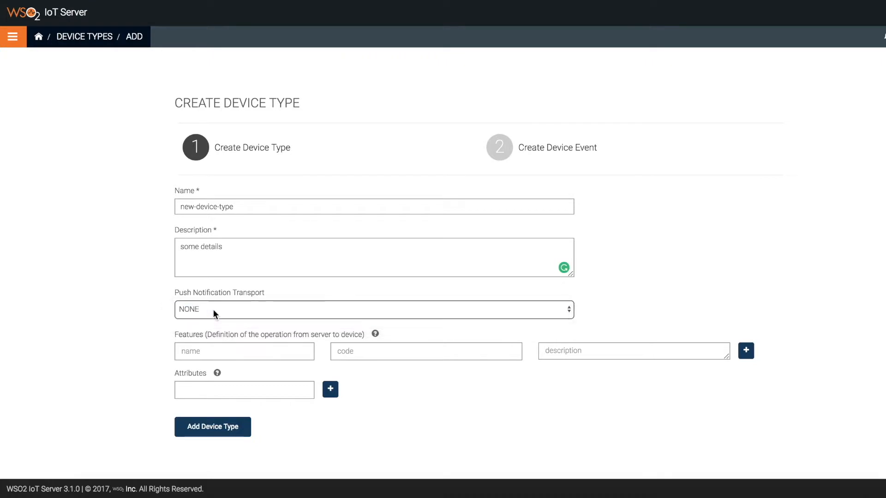
{"action": "left_click", "coordinate": [219, 352]}
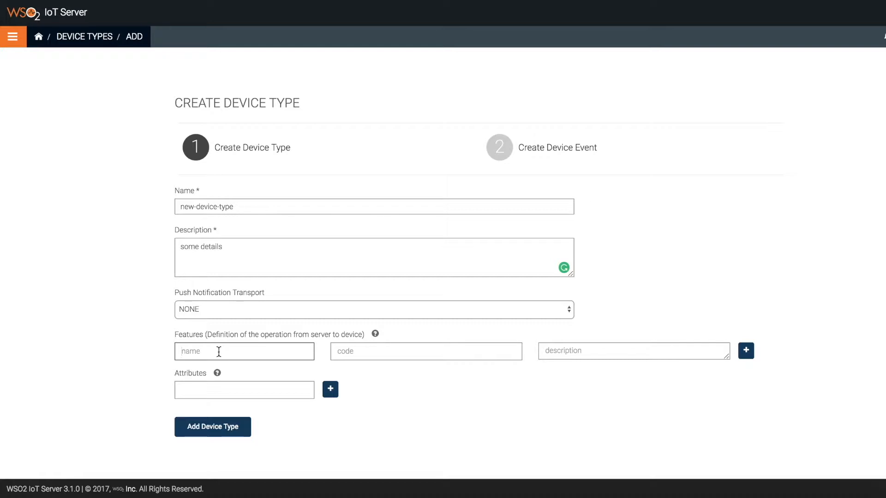
Add the first feature: lock, code 001, description 'lock device'
{"action": "type", "text": "lock"}
{"action": "left_click", "coordinate": [355, 352]}
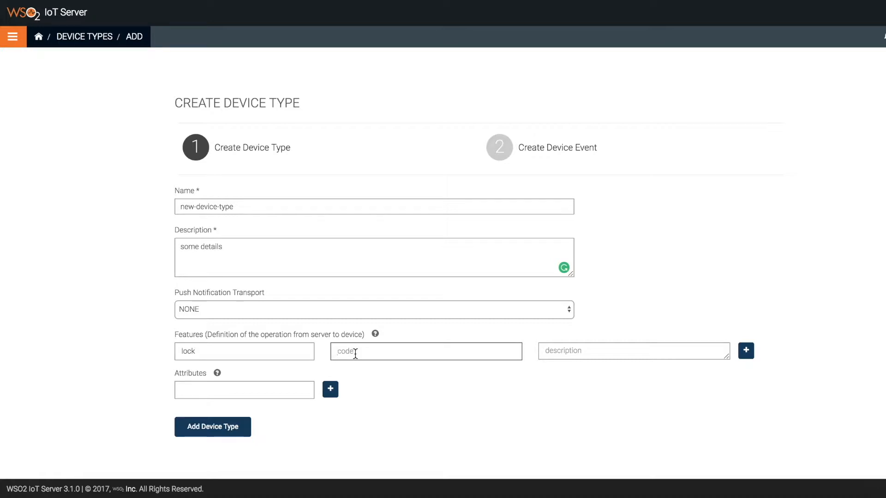
{"action": "type", "text": "001"}
{"action": "key", "text": "Tab"}
{"action": "type", "text": "lock device"}
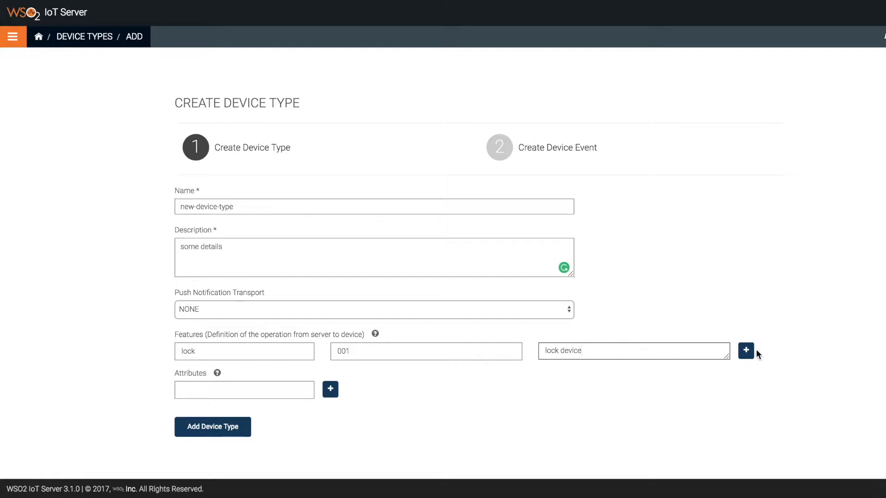
Add a second feature: unlock, code 002, description 'unlock the device'
{"action": "left_click", "coordinate": [755, 352]}
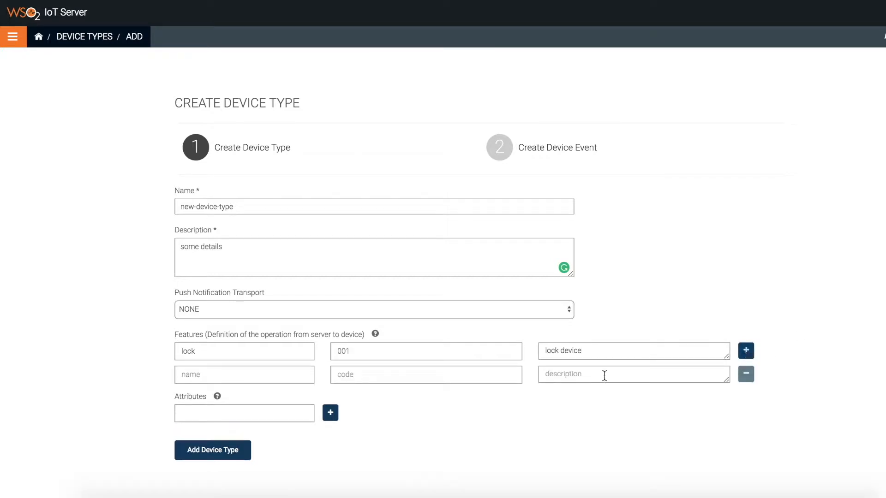
{"action": "left_click", "coordinate": [249, 376]}
{"action": "type", "text": "unlock"}
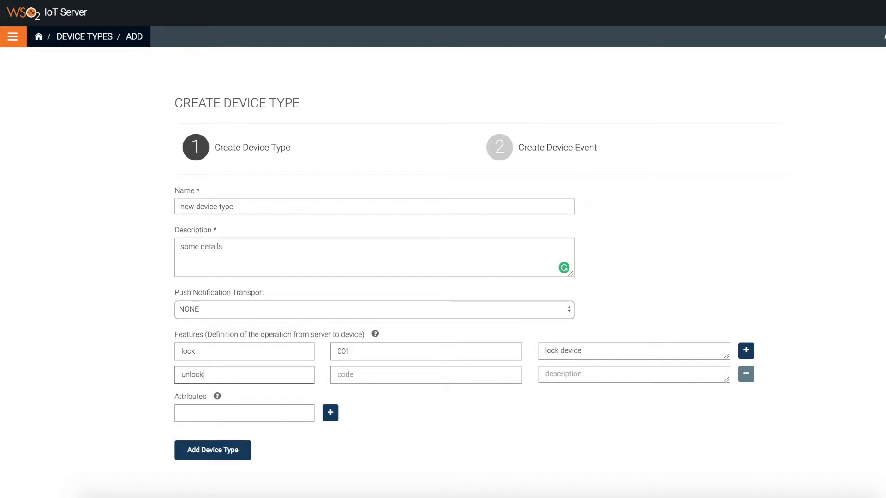
{"action": "left_click", "coordinate": [351, 371]}
{"action": "type", "text": "002"}
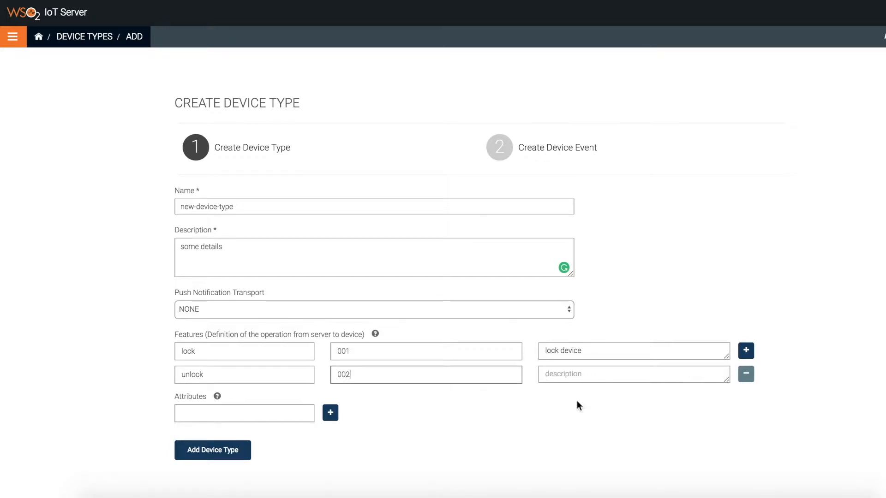
{"action": "left_click", "coordinate": [581, 369]}
{"action": "type", "text": "un"}
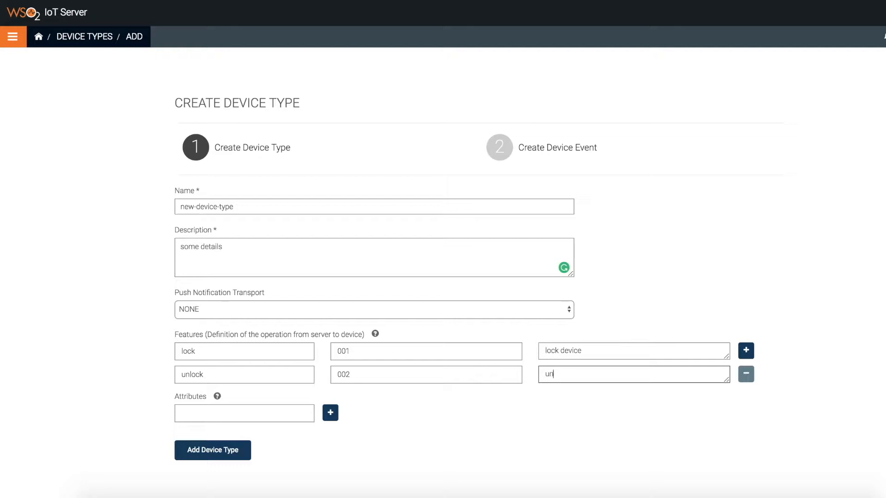
{"action": "type", "text": "lock the device"}
Add a third feature ring, code 003, 'ring the device', and create the device type
{"action": "left_click", "coordinate": [746, 351]}
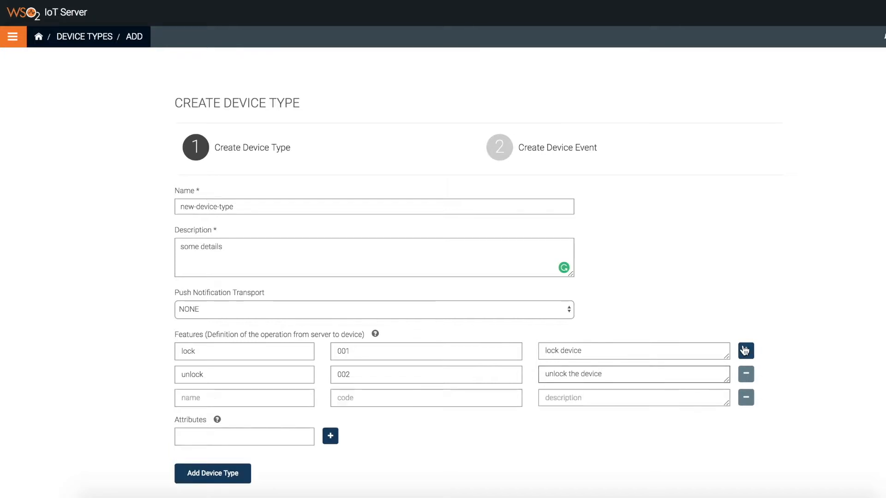
{"action": "left_click", "coordinate": [291, 397]}
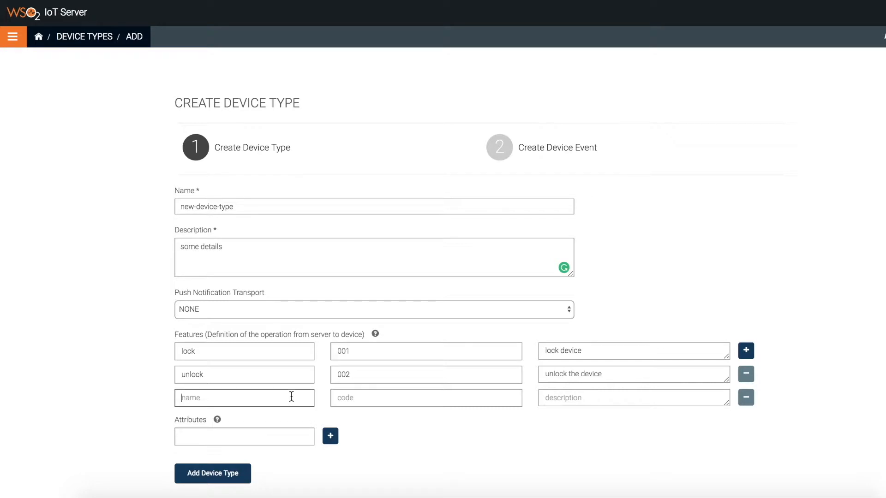
{"action": "type", "text": "ring"}
{"action": "key", "text": "Tab"}
{"action": "type", "text": "003"}
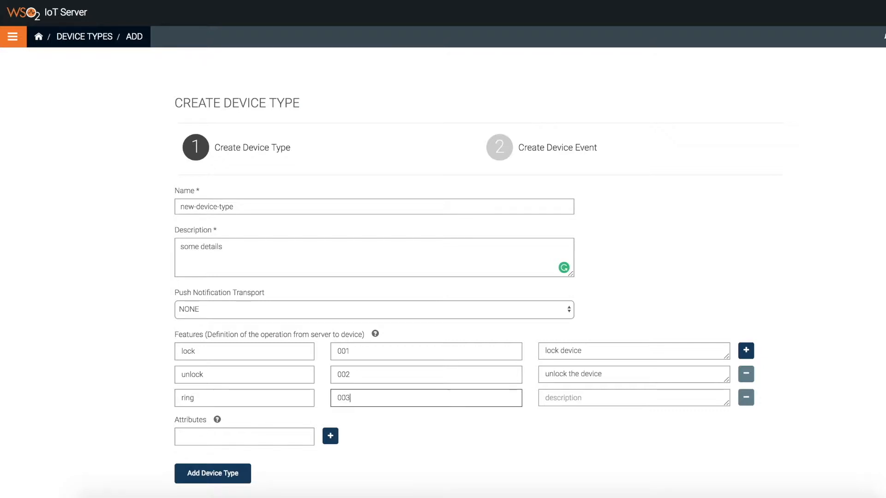
{"action": "left_click", "coordinate": [571, 396]}
{"action": "type", "text": "ri"}
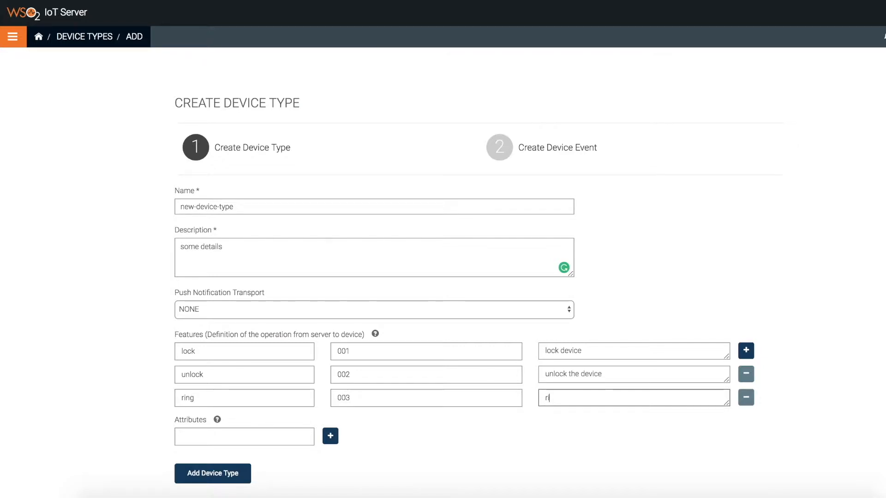
{"action": "type", "text": "ng the device"}
{"action": "left_click", "coordinate": [225, 476]}
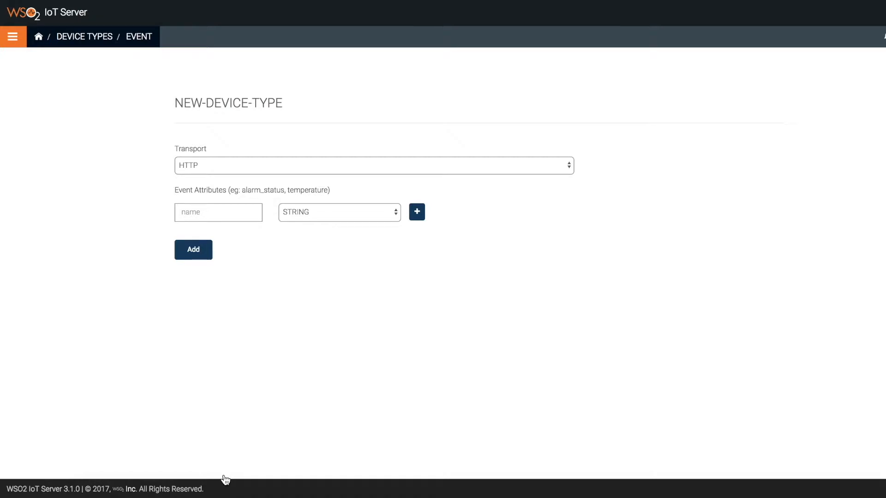
Keep HTTP as the event transport and add attribute lat typed DOUBLE
{"action": "left_click", "coordinate": [233, 172]}
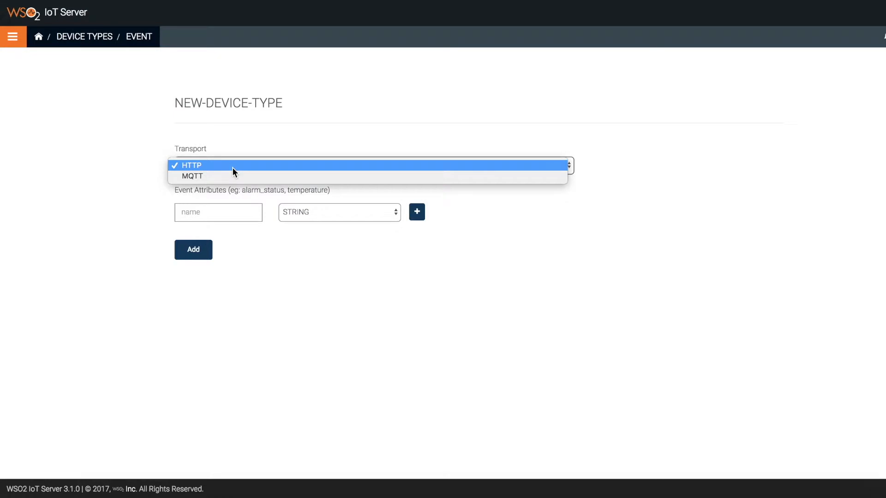
{"action": "left_click", "coordinate": [204, 165]}
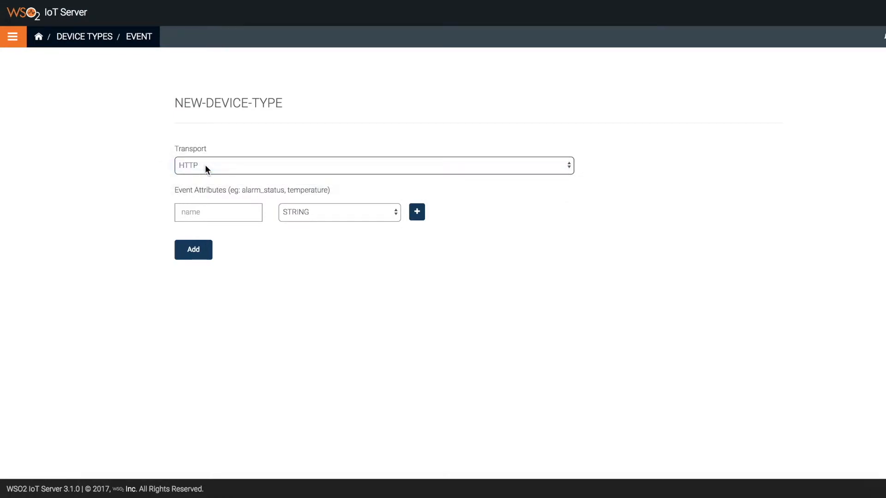
{"action": "left_click", "coordinate": [203, 215]}
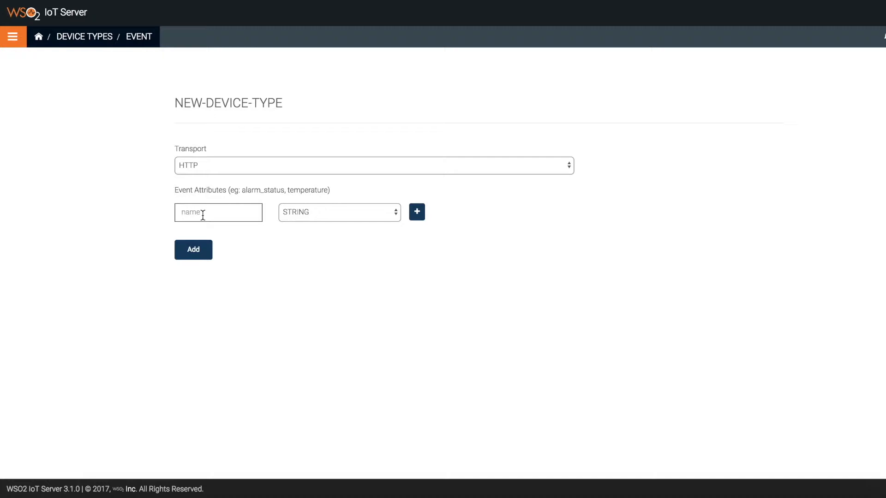
{"action": "type", "text": "lat"}
{"action": "left_click", "coordinate": [303, 217]}
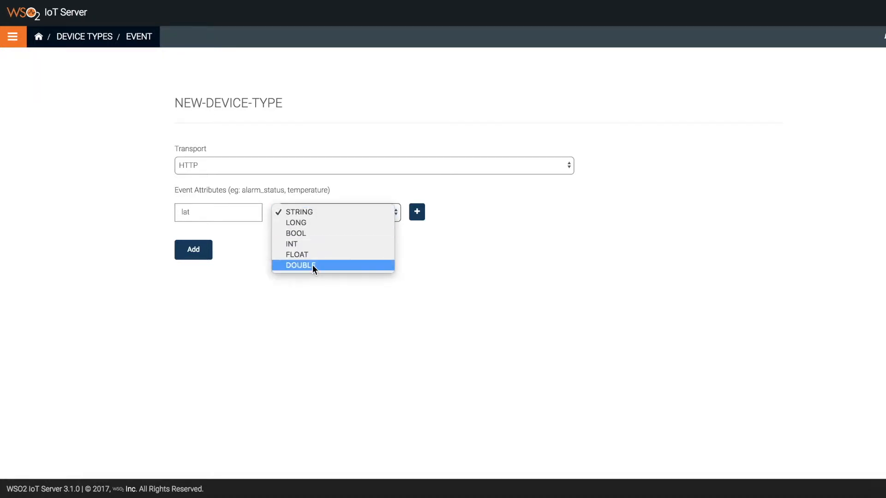
{"action": "key", "text": "Escape"}
Add attributes lon and speed, both typed DOUBLE
{"action": "left_click", "coordinate": [418, 213]}
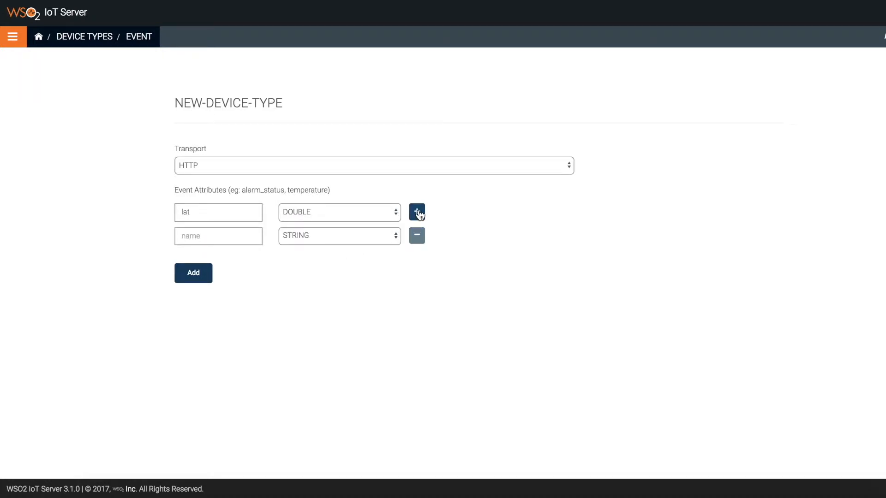
{"action": "left_click", "coordinate": [229, 241]}
{"action": "type", "text": "lon"}
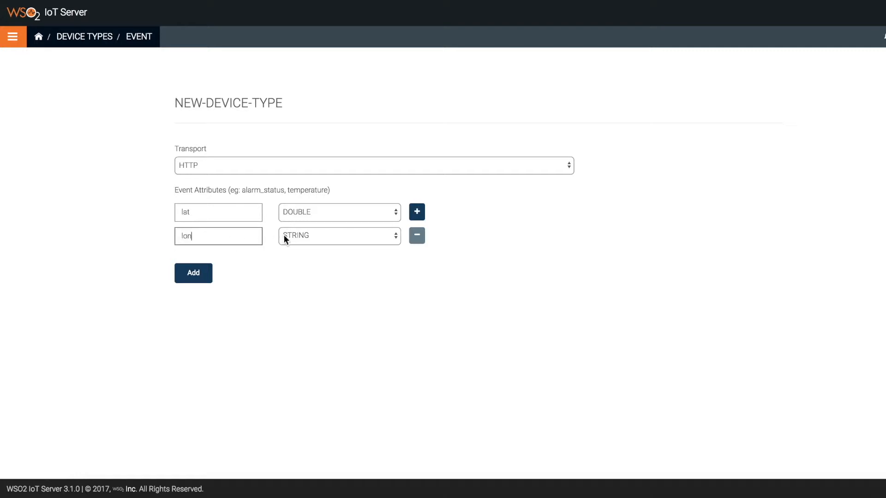
{"action": "left_click", "coordinate": [327, 231]}
{"action": "left_click", "coordinate": [327, 289]}
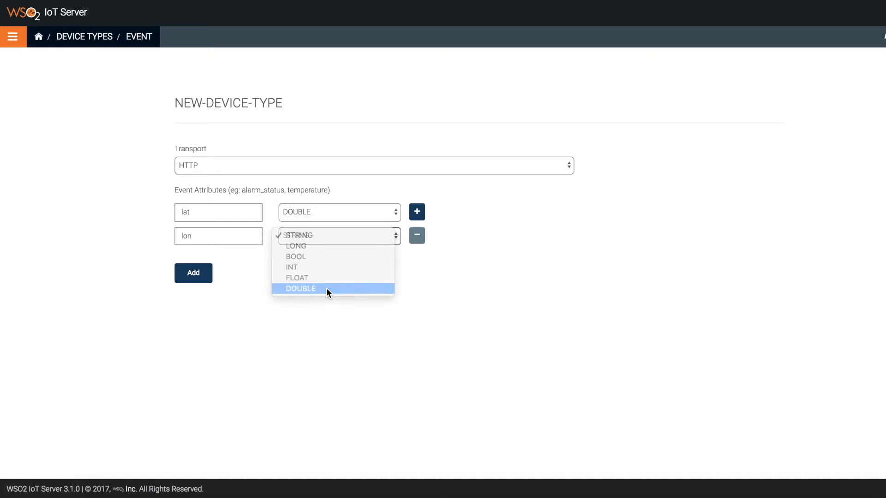
{"action": "left_click", "coordinate": [416, 212]}
{"action": "left_click", "coordinate": [242, 262]}
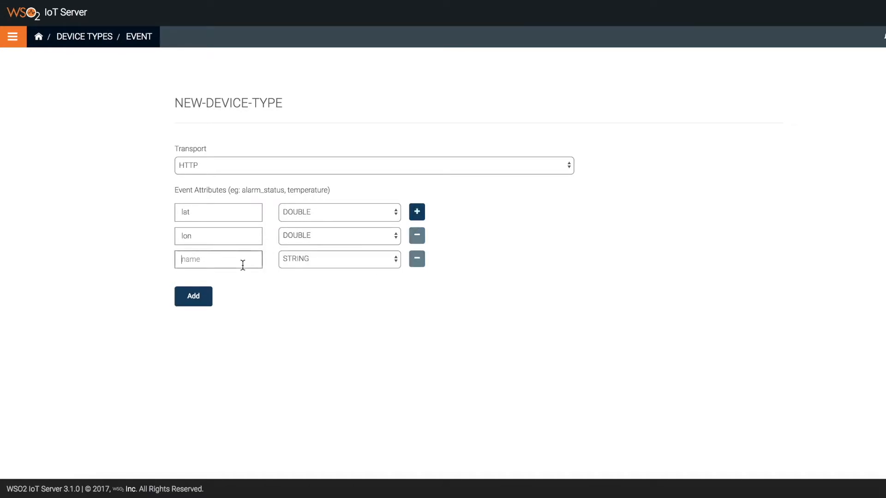
{"action": "type", "text": "speed"}
{"action": "left_click", "coordinate": [303, 265]}
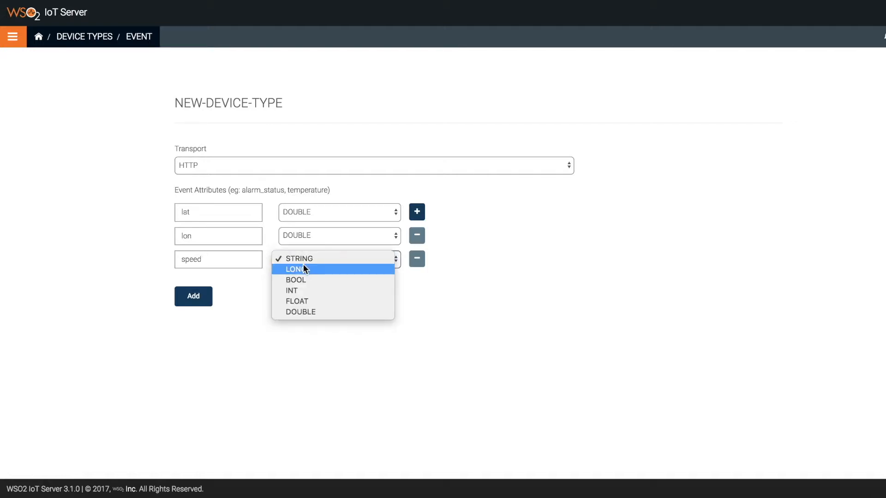
{"action": "left_click", "coordinate": [313, 315]}
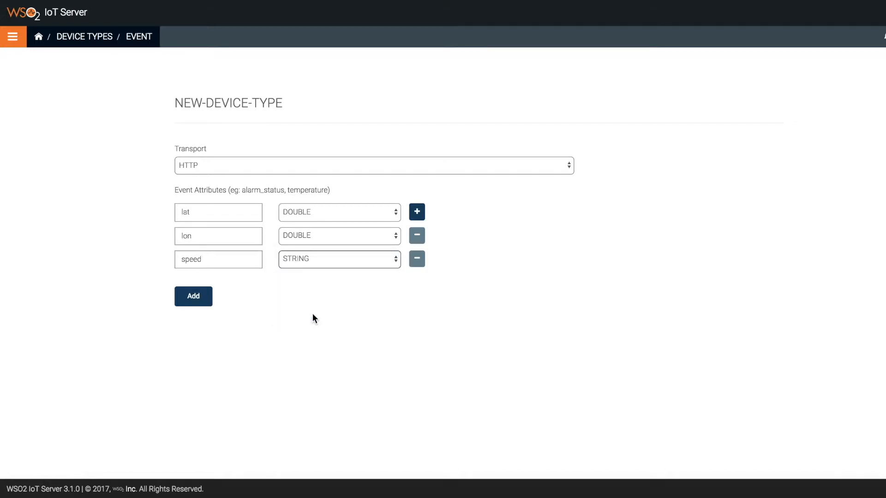
Add a fourth attribute, direction, with type STRING
{"action": "left_click", "coordinate": [415, 212]}
{"action": "left_click", "coordinate": [195, 286]}
{"action": "type", "text": "directi"}
{"action": "type", "text": "on"}
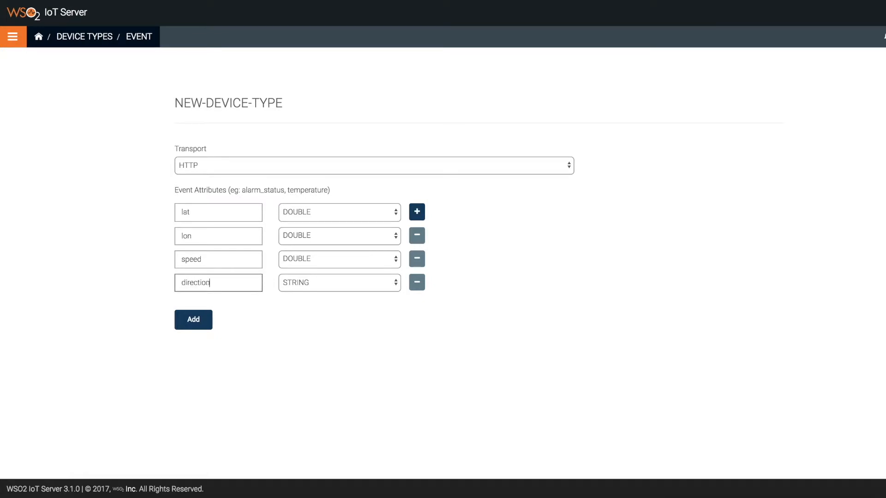
{"action": "left_click", "coordinate": [299, 281]}
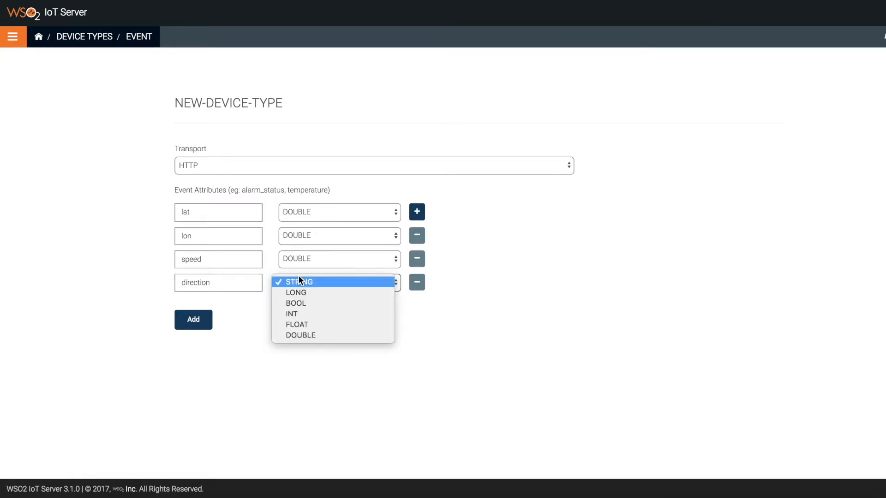
{"action": "left_click", "coordinate": [300, 279]}
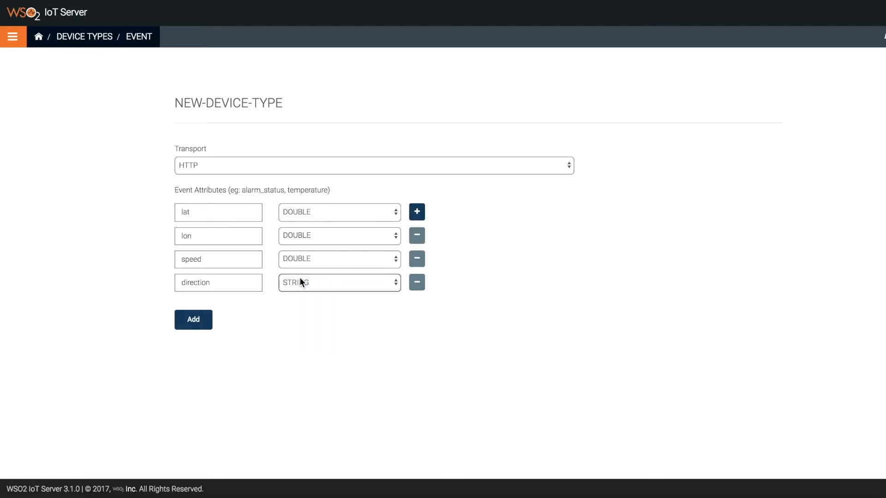
Save the event attributes, then go to Enroll Device and pick the new-device-type tile
{"action": "left_click", "coordinate": [194, 321]}
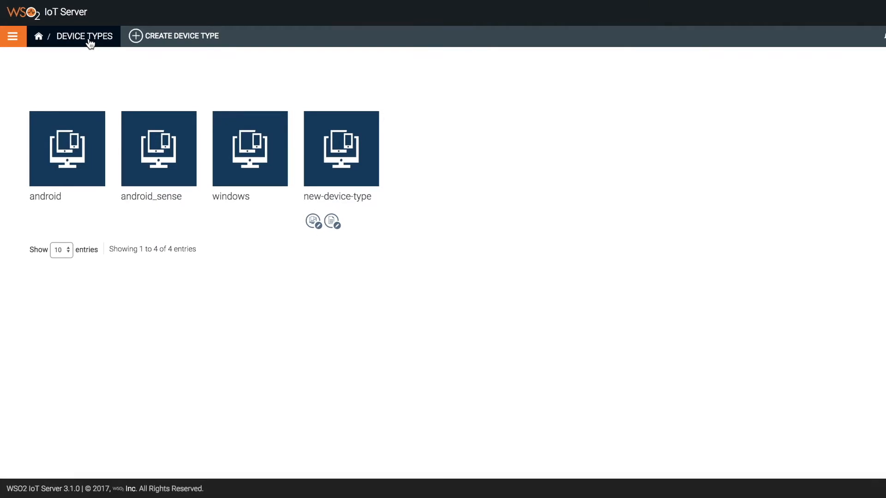
{"action": "left_click", "coordinate": [22, 43]}
{"action": "left_click", "coordinate": [63, 86]}
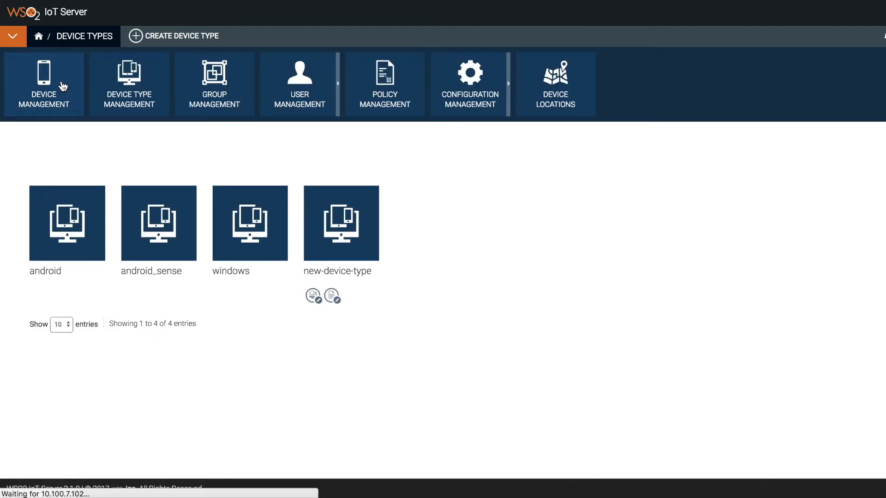
{"action": "left_click", "coordinate": [159, 39]}
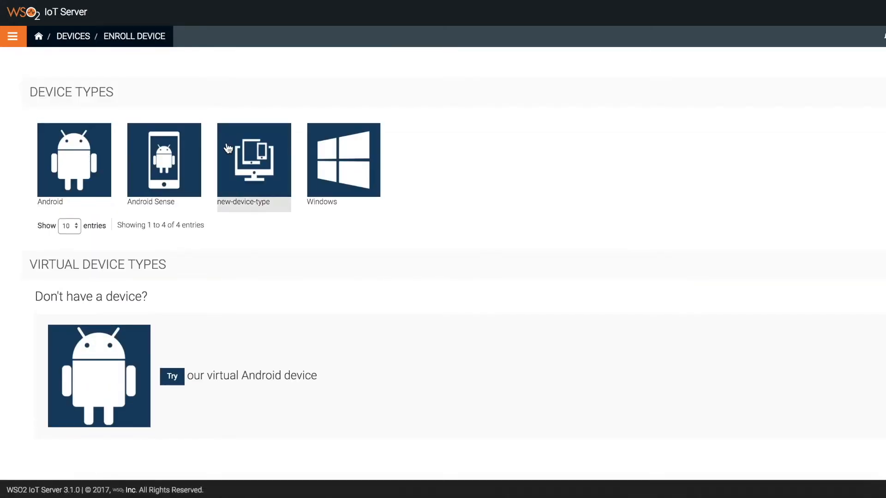
{"action": "left_click", "coordinate": [241, 152]}
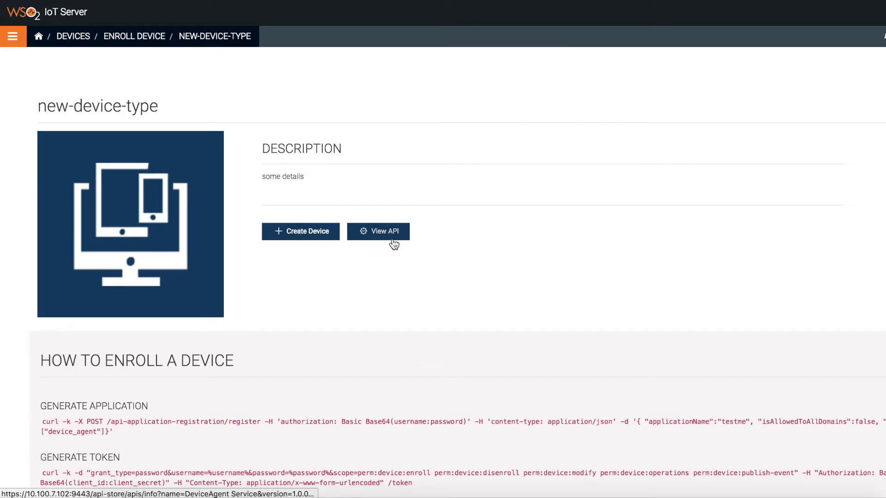
Create device new-device with identifier 00234 and description 'a new device'
{"action": "left_click", "coordinate": [318, 240]}
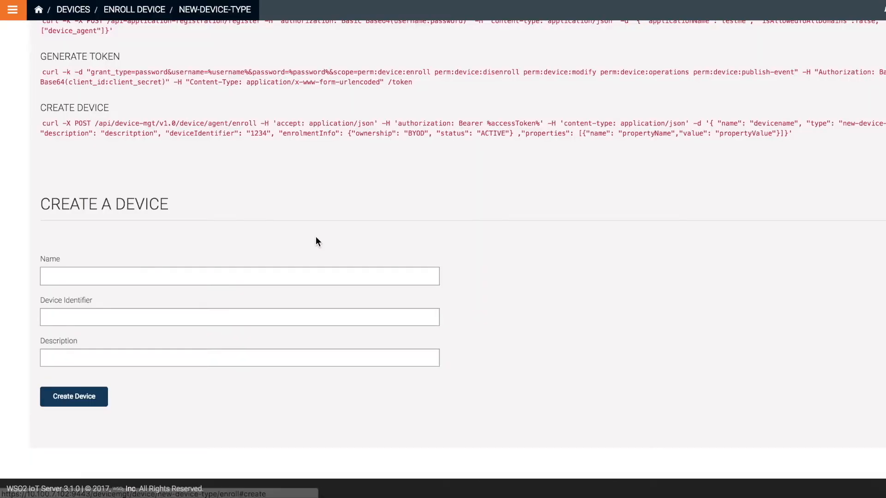
{"action": "left_click", "coordinate": [234, 278]}
{"action": "type", "text": "new-device"}
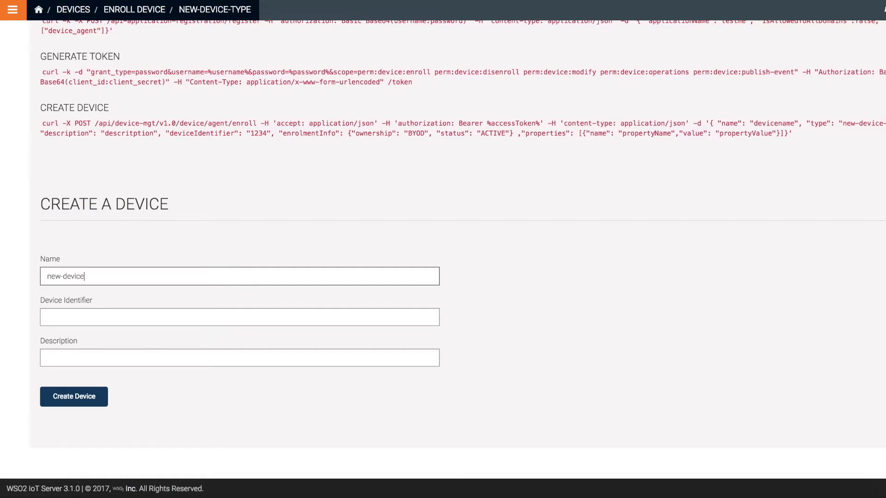
{"action": "key", "text": "Tab"}
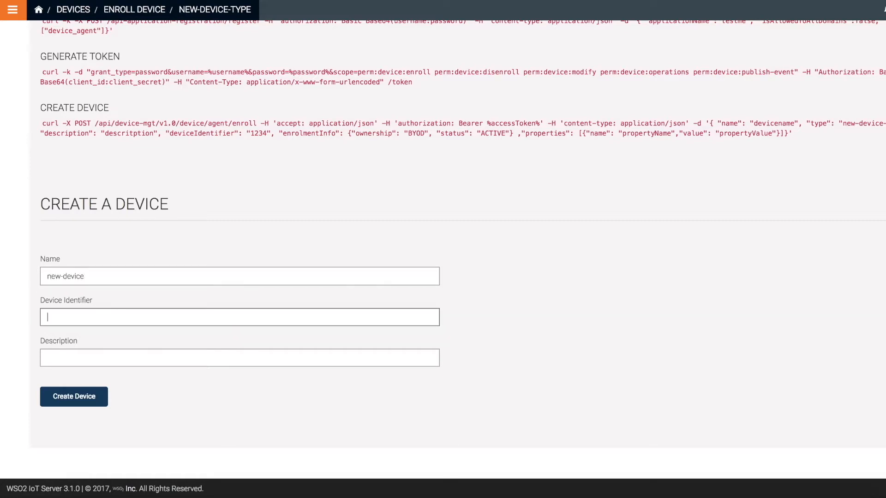
{"action": "type", "text": "00234"}
{"action": "left_click", "coordinate": [204, 357]}
{"action": "type", "text": "a new devic"}
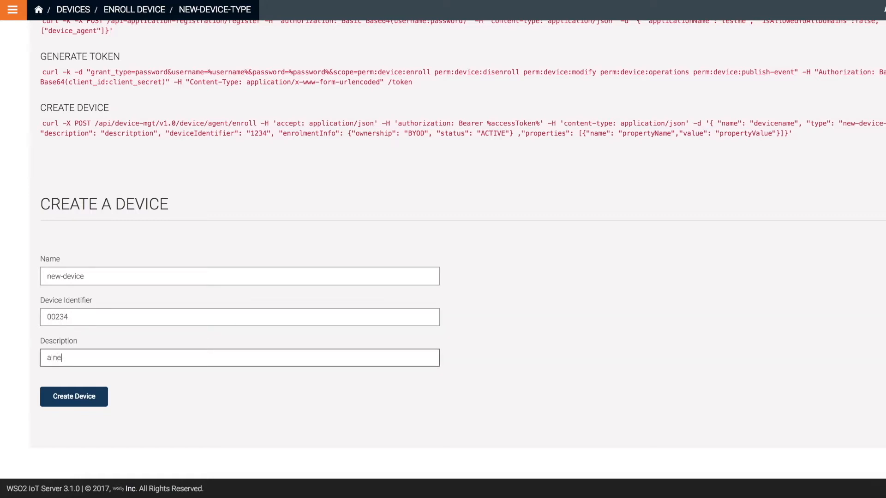
{"action": "type", "text": "e"}
{"action": "left_click", "coordinate": [75, 395]}
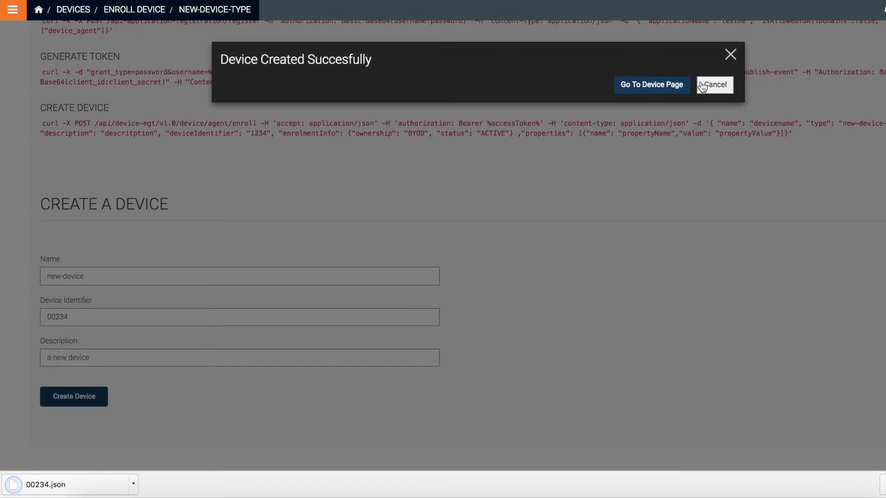
Open the new device's page, then open the downloaded 00234.json file
{"action": "left_click", "coordinate": [634, 92]}
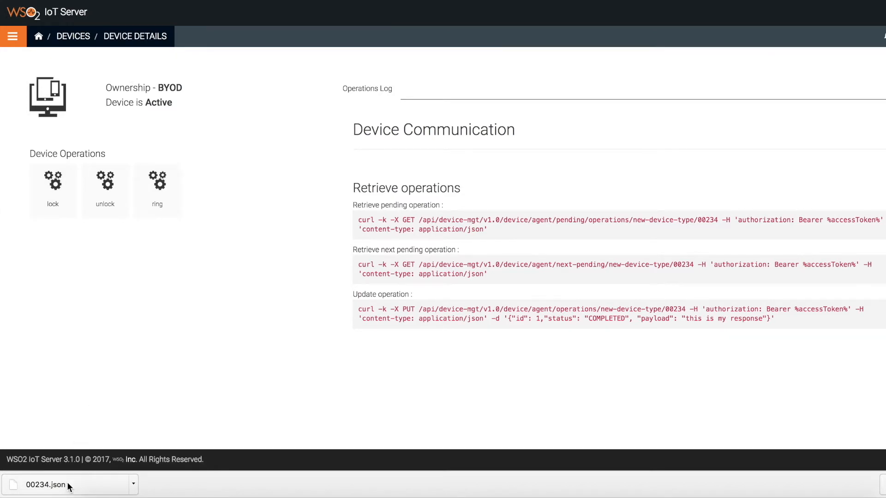
{"action": "left_click", "coordinate": [46, 485]}
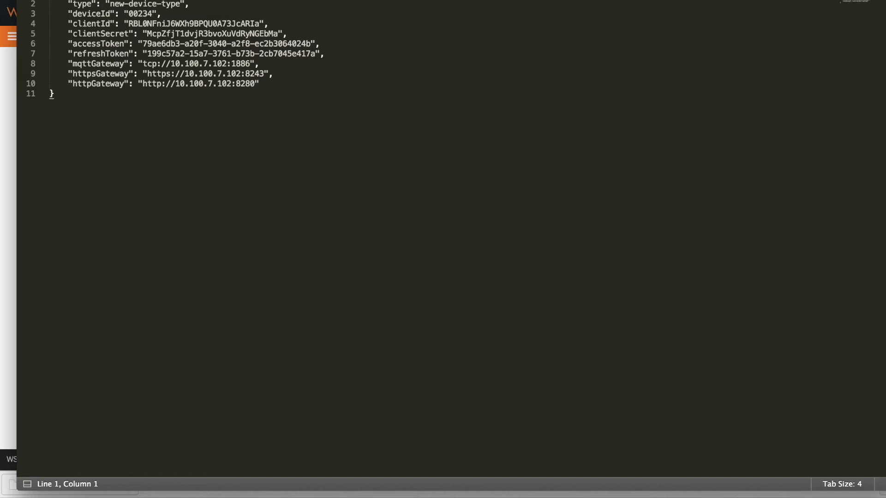
Insert blank lines above the JSON and select the client credential, token and gateway lines
{"action": "key", "text": "Return"}
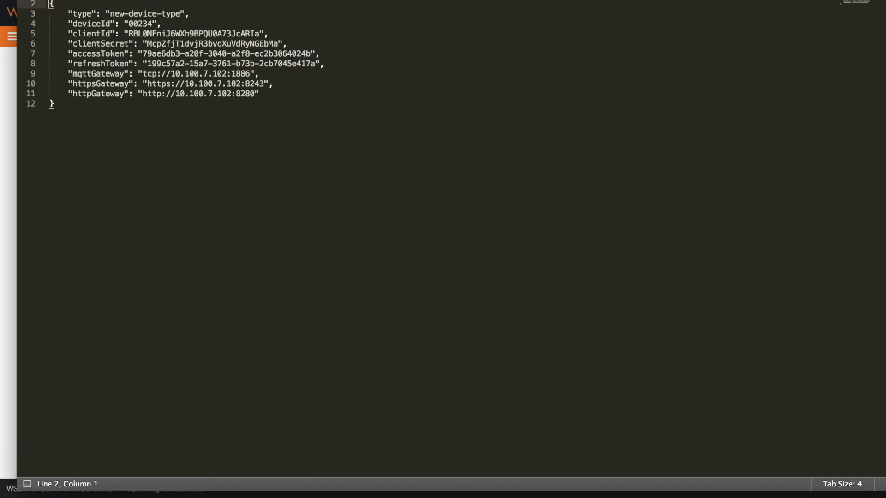
{"action": "key", "text": "Return"}
{"action": "key", "text": "Return"}
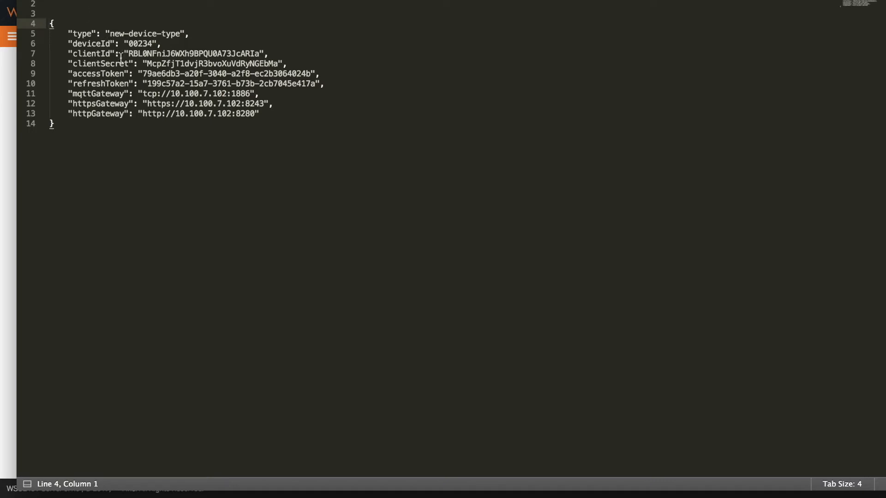
{"action": "left_click_drag", "start_coordinate": [67, 54], "coordinate": [294, 65]}
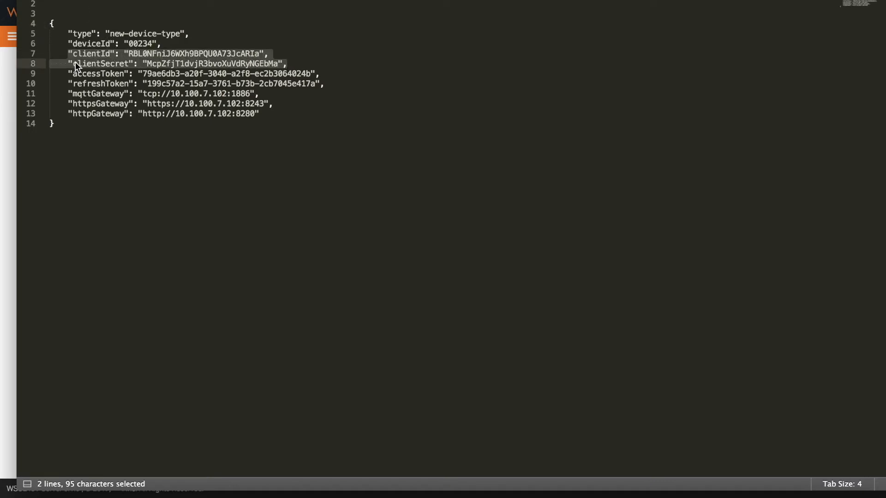
{"action": "left_click_drag", "start_coordinate": [68, 73], "coordinate": [323, 85]}
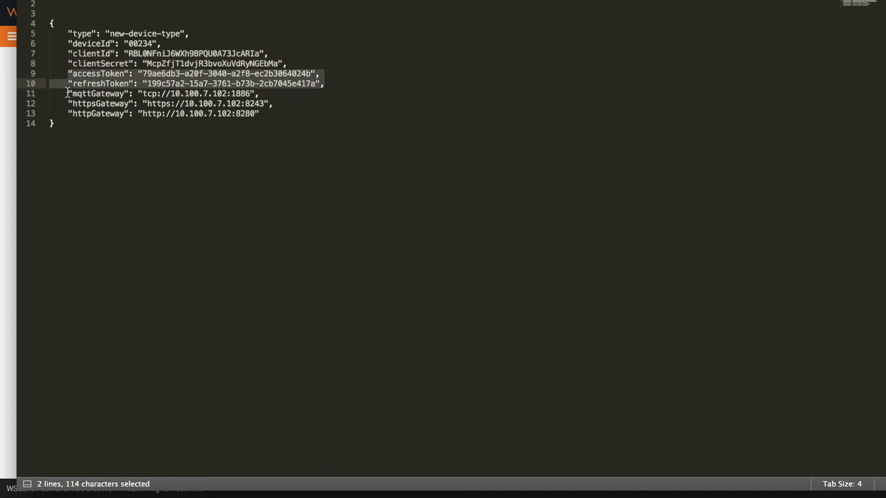
{"action": "left_click_drag", "start_coordinate": [69, 95], "coordinate": [267, 113]}
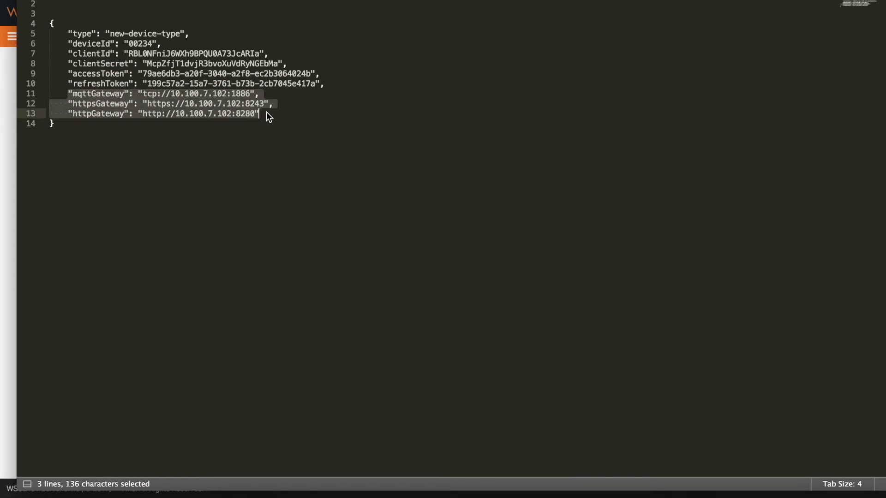